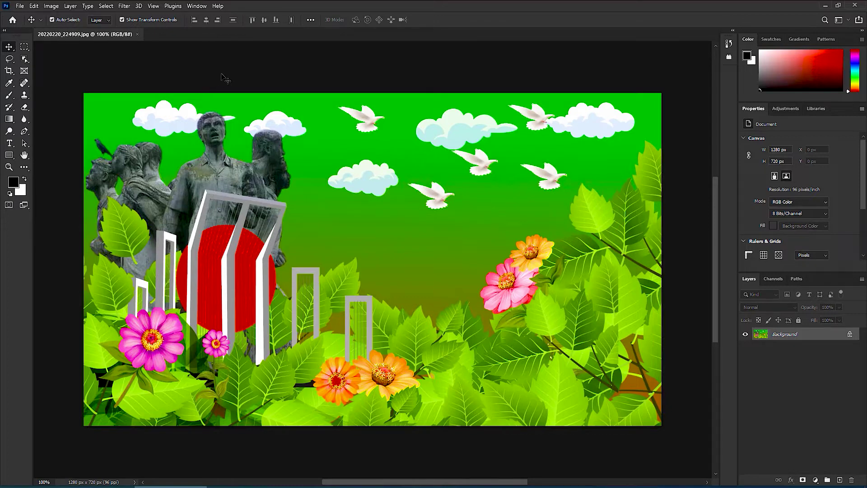
# - Unlock the Background layer so it becomes an ordinary editable Layer 0
pyautogui.click(19, 6)
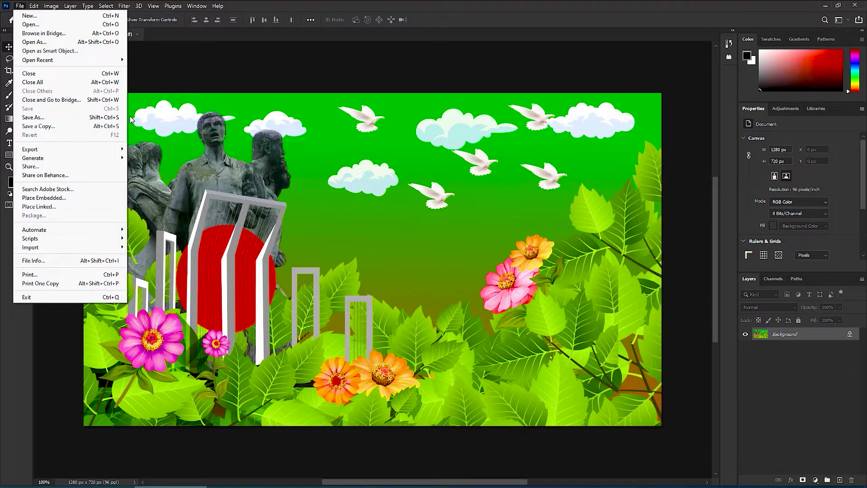
pyautogui.click(386, 140)
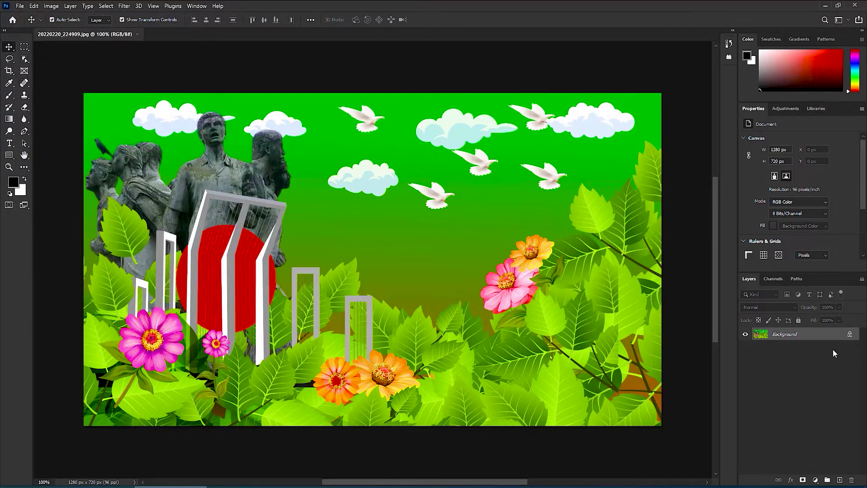
pyautogui.click(850, 334)
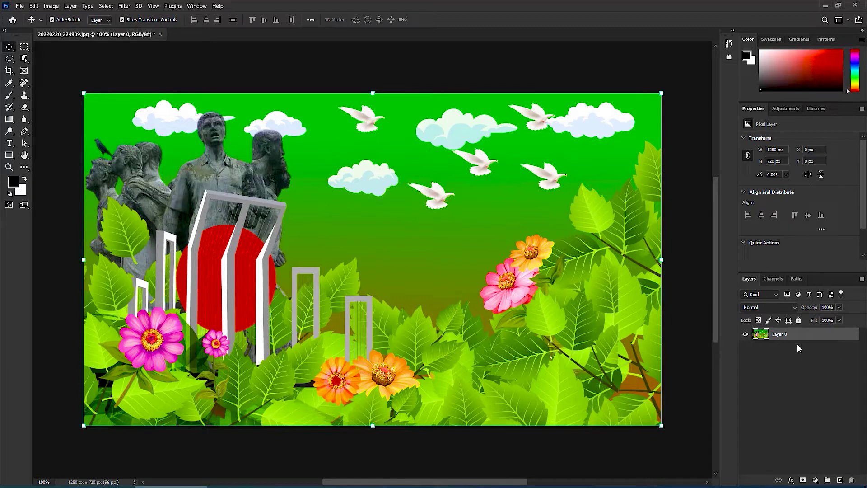
# - Start Save As and create a new 'Photoshop Save System' folder on the Desktop
pyautogui.click(20, 6)
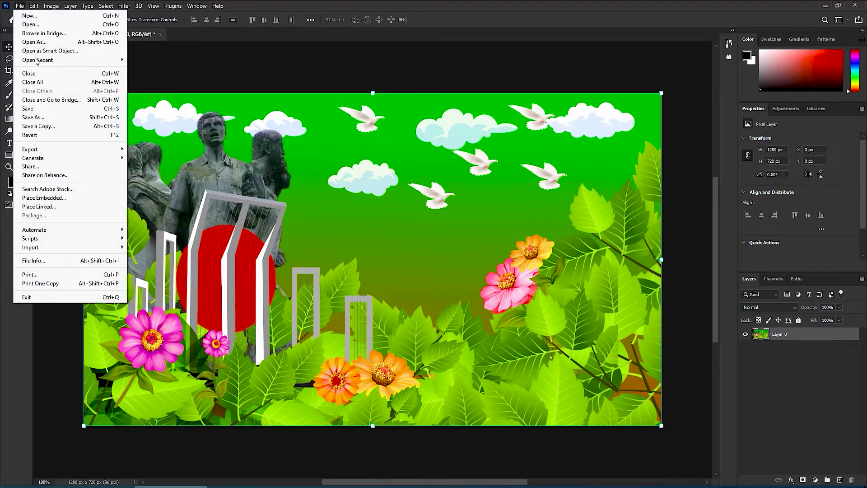
pyautogui.click(43, 118)
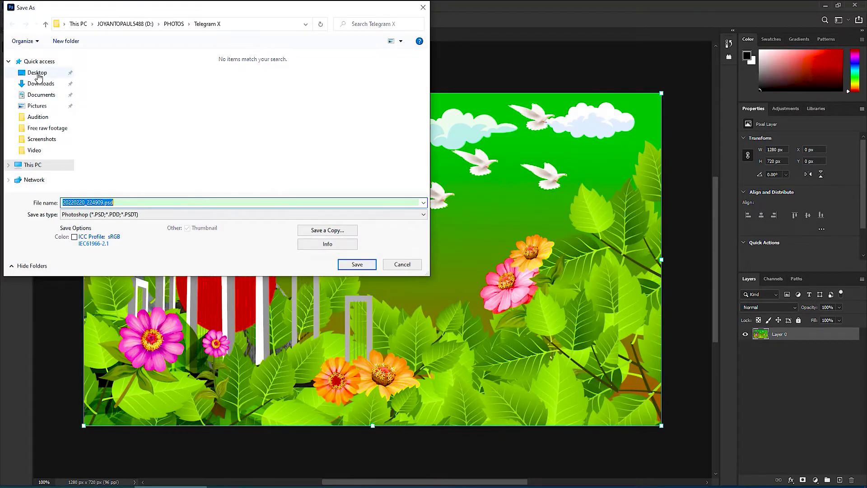
pyautogui.click(36, 72)
pyautogui.rightClick(215, 130)
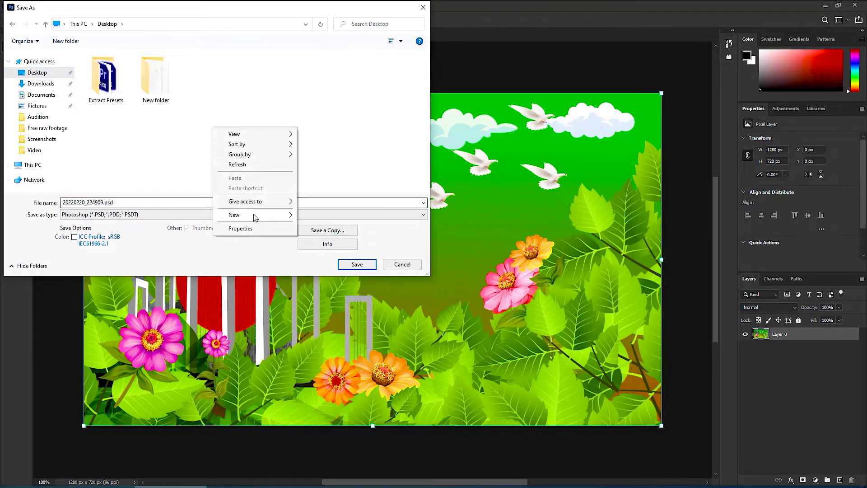
pyautogui.click(309, 269)
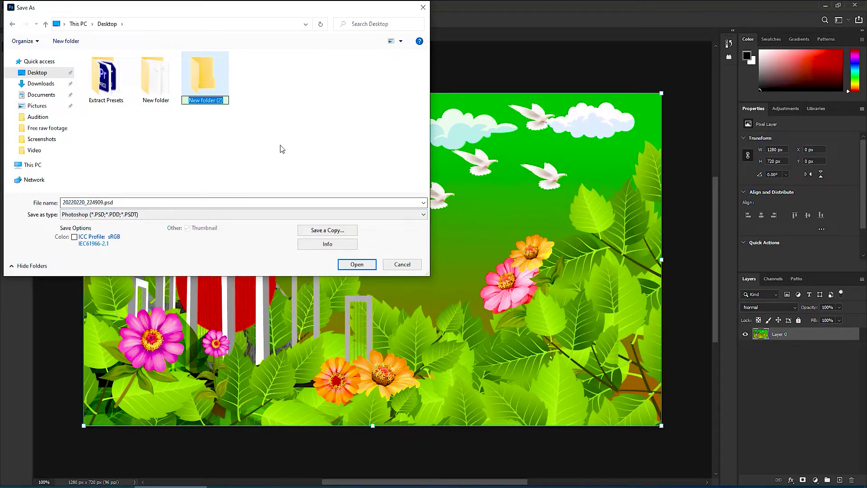
pyautogui.write('Pho')
pyautogui.write('toshpo')
pyautogui.press('BackSpace')
pyautogui.press('BackSpace')
pyautogui.press('BackSpace')
pyautogui.write('op')
pyautogui.write(' Se')
pyautogui.write('ve')
pyautogui.write(' S')
pyautogui.write('yste')
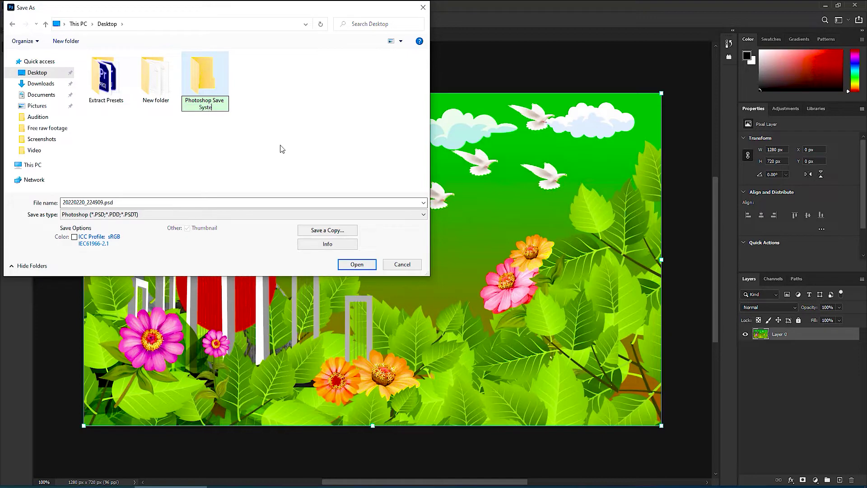
pyautogui.write('m')
pyautogui.press('Return')
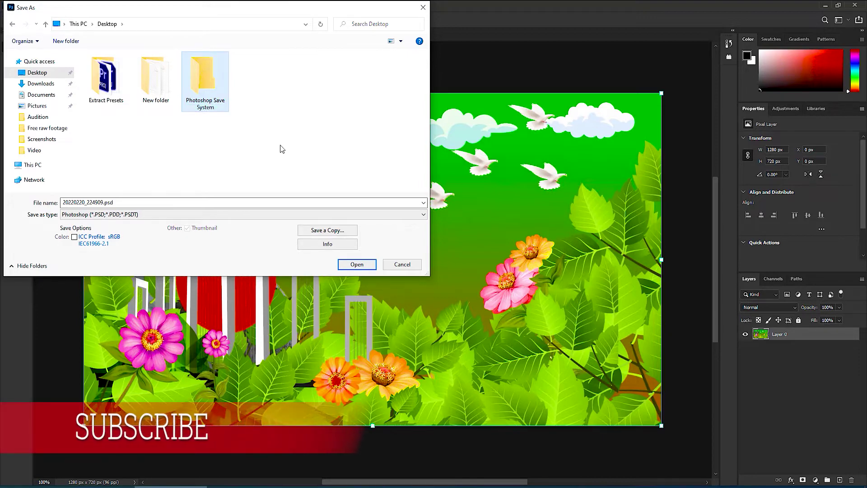
# - Enter the new folder and set the file name to 01
pyautogui.doubleClick(208, 83)
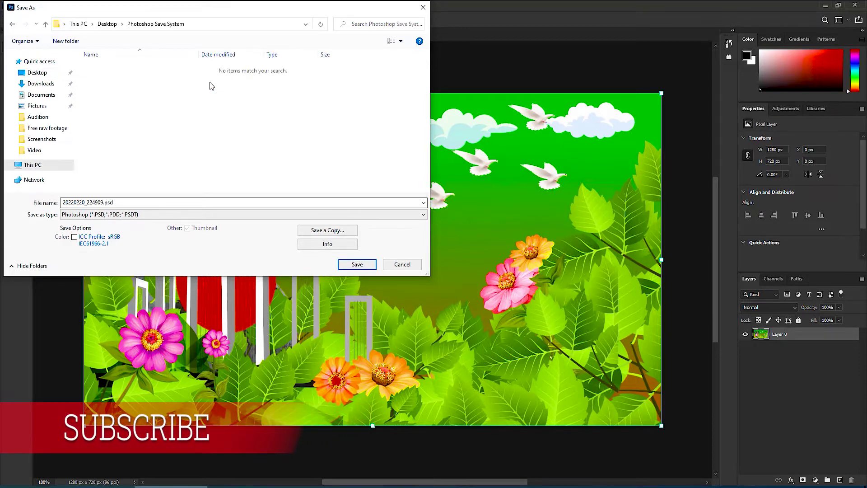
pyautogui.doubleClick(197, 202)
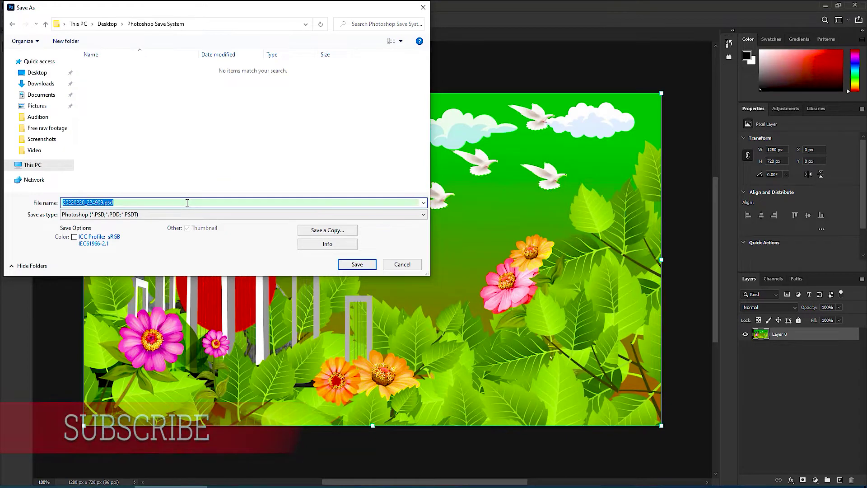
pyautogui.write('01')
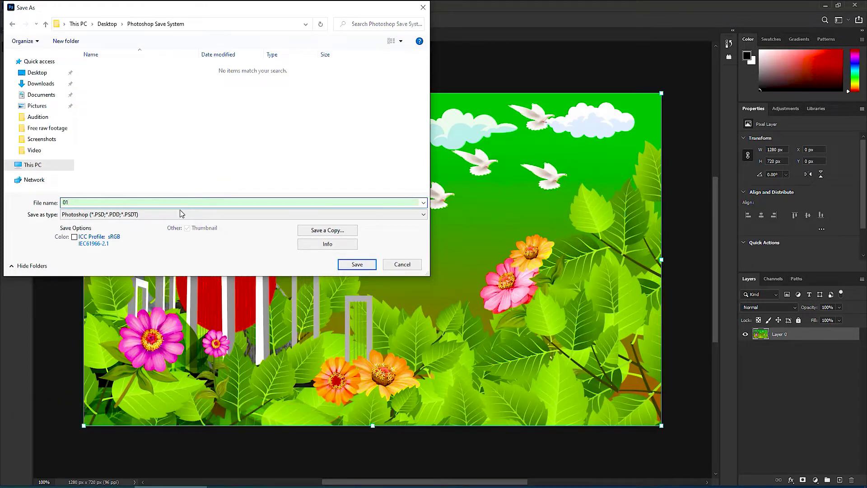
# - Save the image as 01.psd with Maximize Compatibility kept on
pyautogui.click(357, 264)
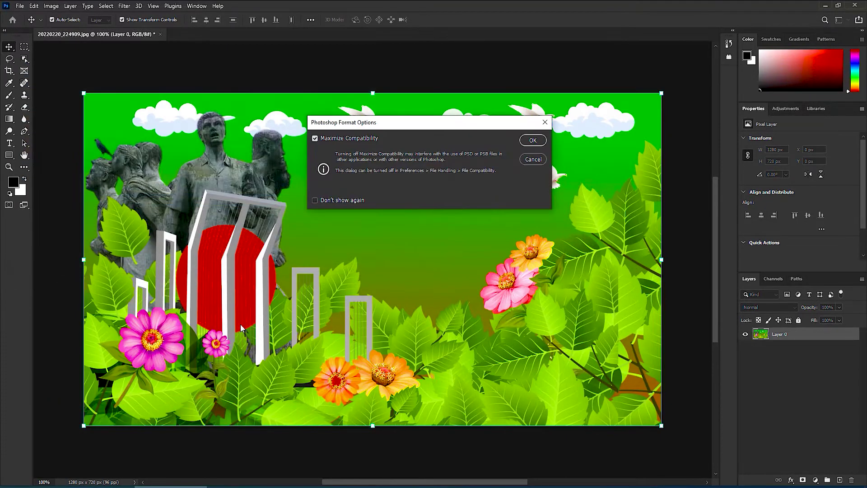
pyautogui.moveTo(359, 130); pyautogui.dragTo(328, 169)
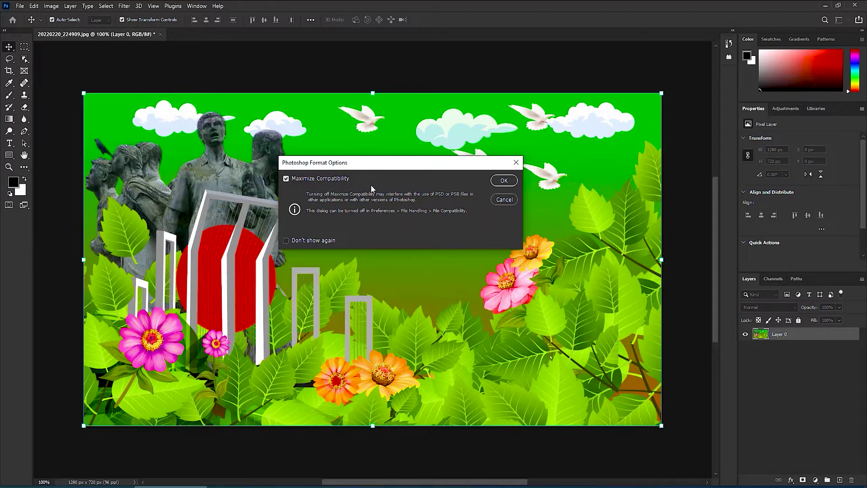
pyautogui.click(504, 180)
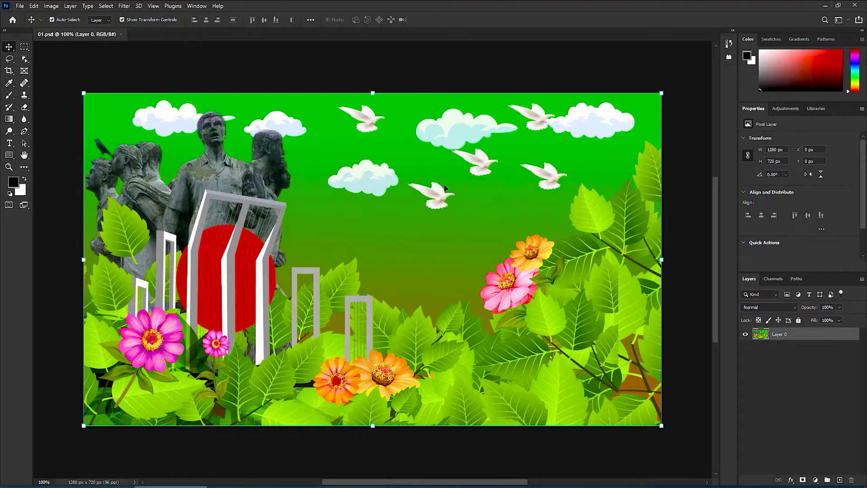
# - Check 01.psd as a large-icon thumbnail in the Photoshop Save System folder, then return to Photoshop
pyautogui.click(825, 6)
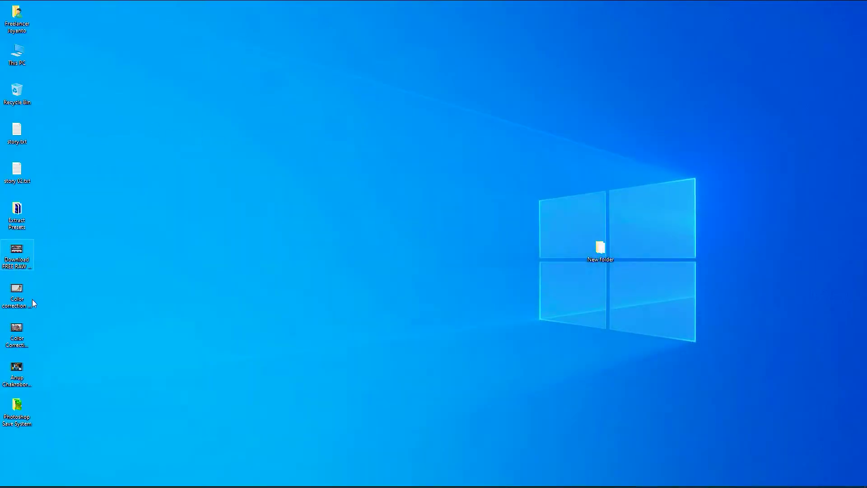
pyautogui.doubleClick(17, 405)
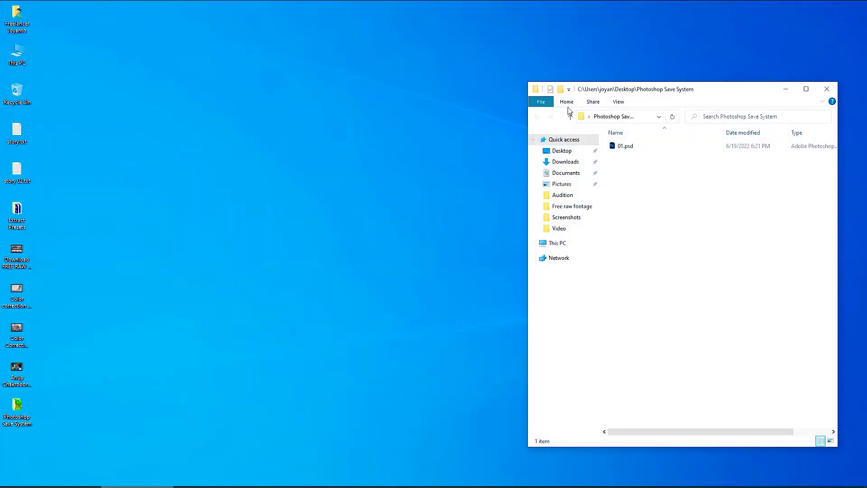
pyautogui.moveTo(620, 89); pyautogui.dragTo(355, 49)
pyautogui.rightClick(378, 170)
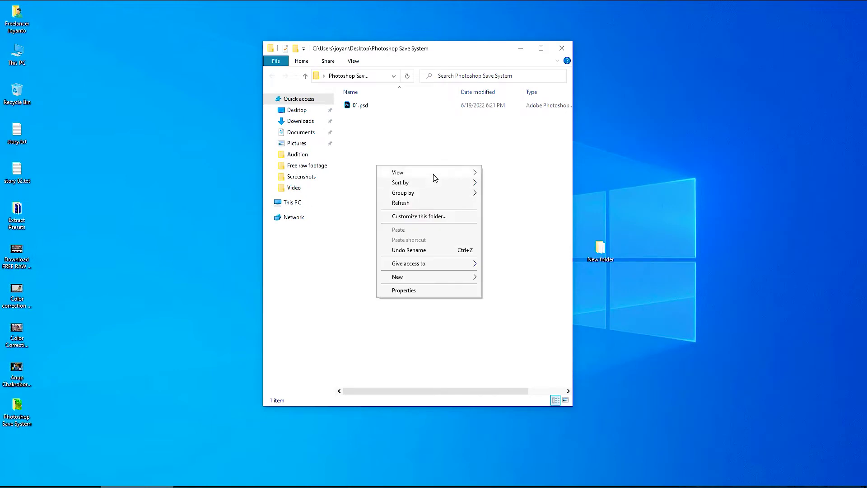
pyautogui.click(519, 189)
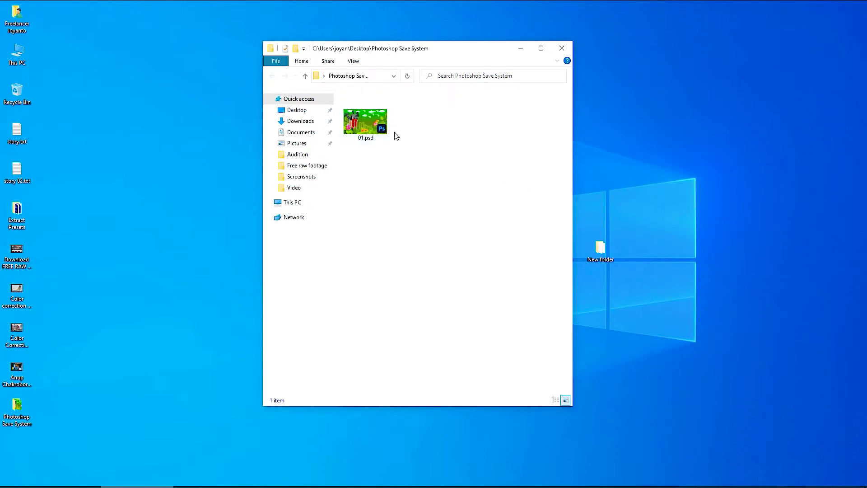
pyautogui.keyDown('ctrl'); pyautogui.scroll(2, 386, 137); pyautogui.keyUp('ctrl')
pyautogui.keyDown('ctrl'); pyautogui.scroll(1, 411, 140); pyautogui.keyUp('ctrl')
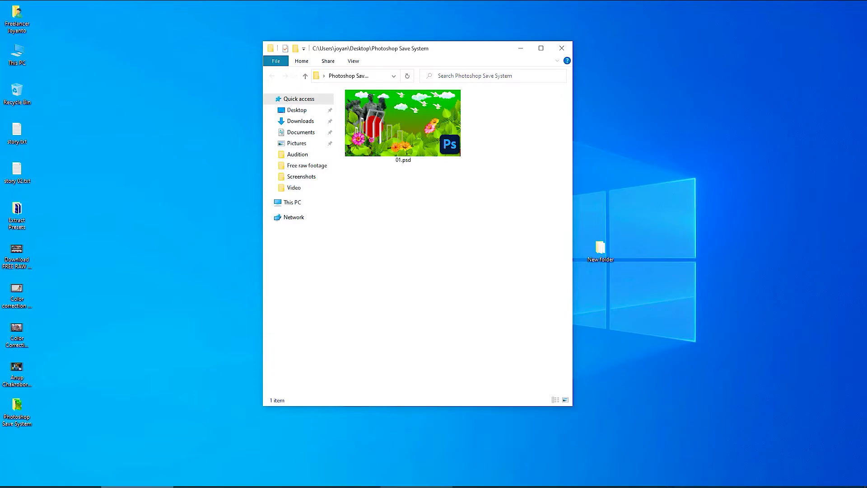
pyautogui.click(227, 486)
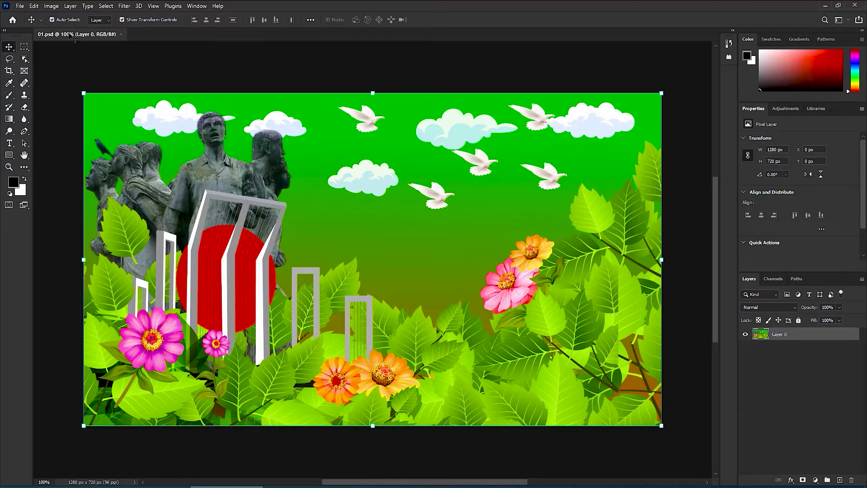
# - Begin a Save As named 02, review the format list, then cancel without saving
pyautogui.click(20, 7)
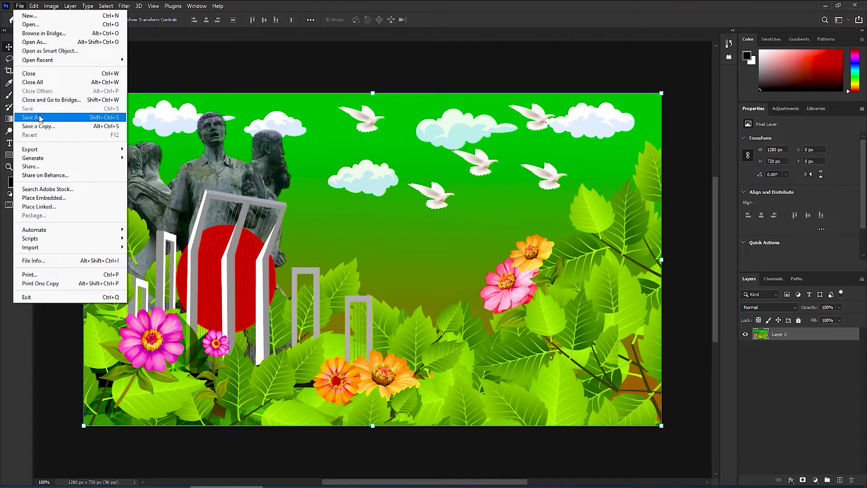
pyautogui.click(72, 119)
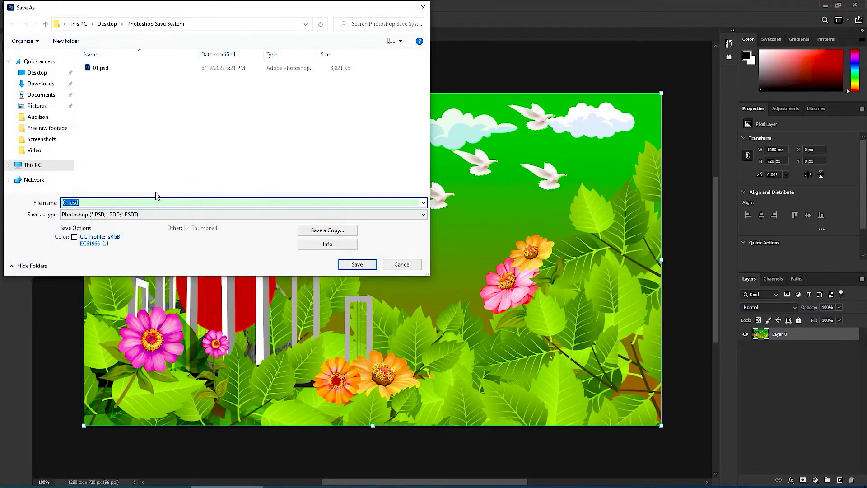
pyautogui.click(135, 119)
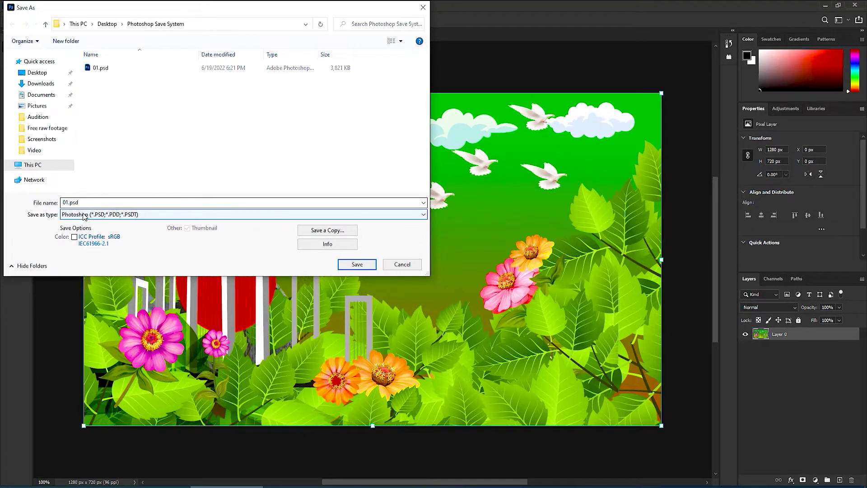
pyautogui.click(99, 202)
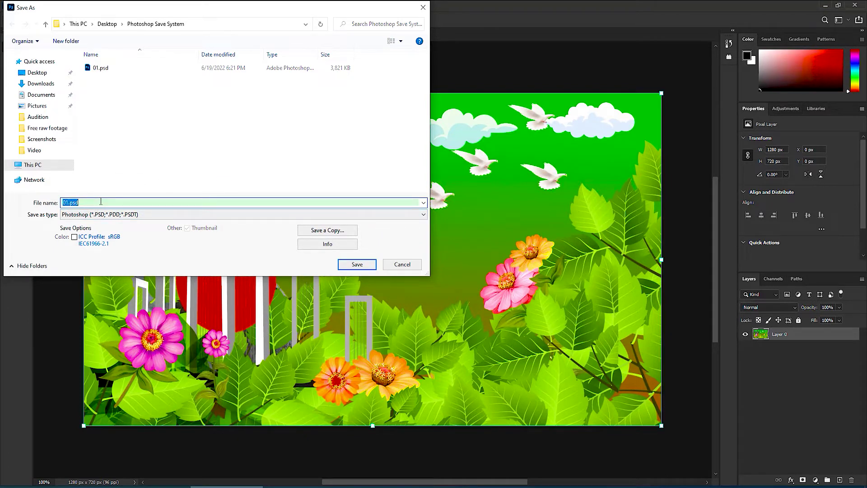
pyautogui.write('02')
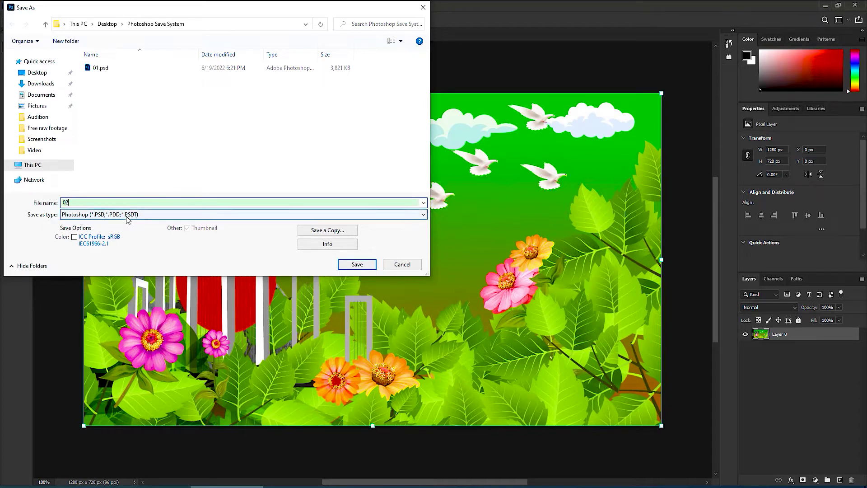
pyautogui.click(108, 215)
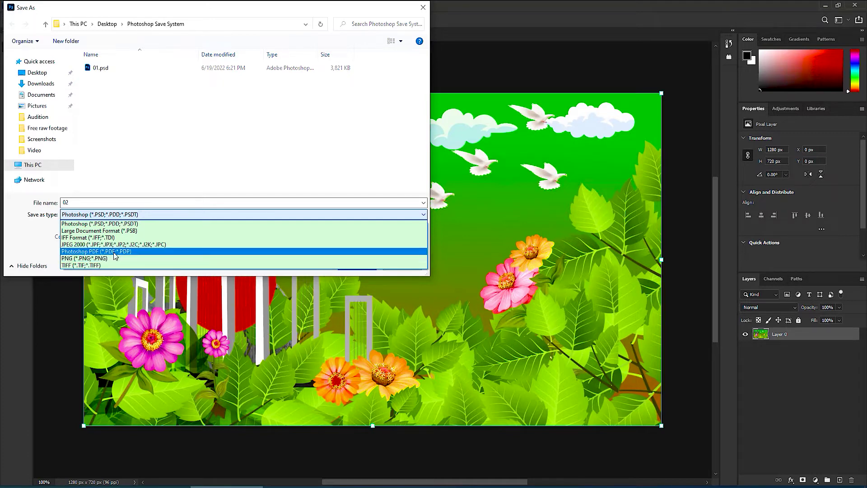
pyautogui.click(233, 176)
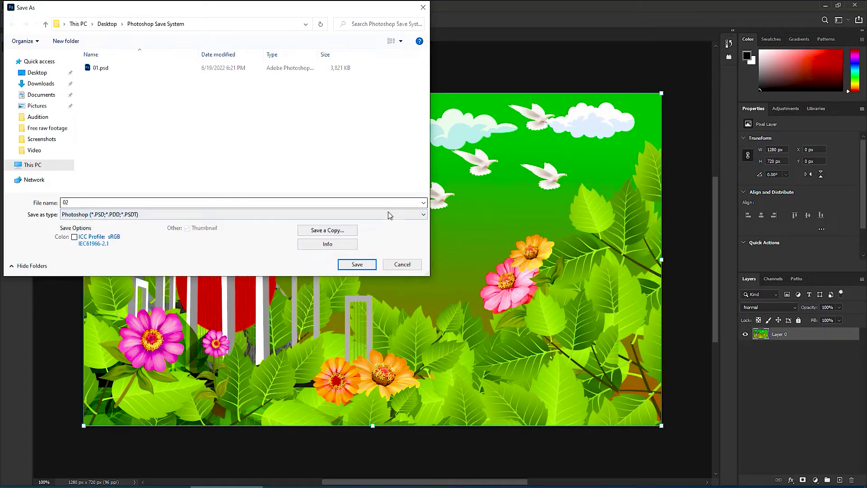
pyautogui.click(401, 265)
# - Open Save for Web (Legacy) and apply the JPEG High preset
pyautogui.click(20, 6)
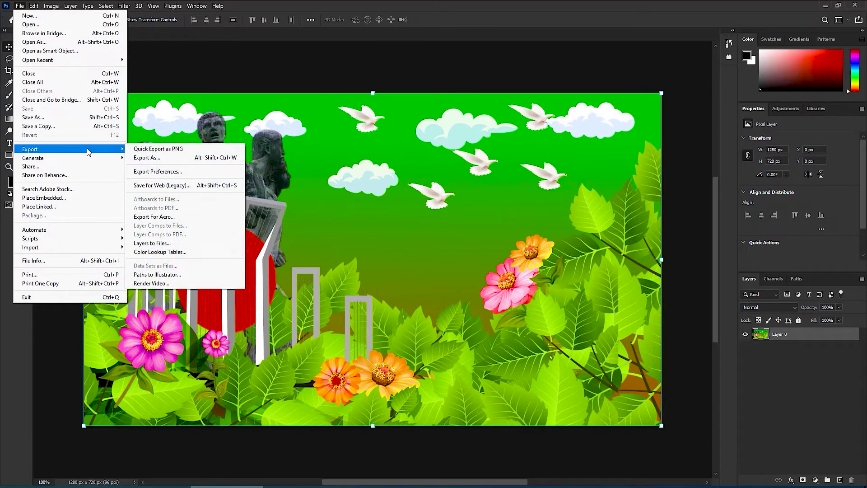
pyautogui.moveTo(30, 149)
pyautogui.click(180, 185)
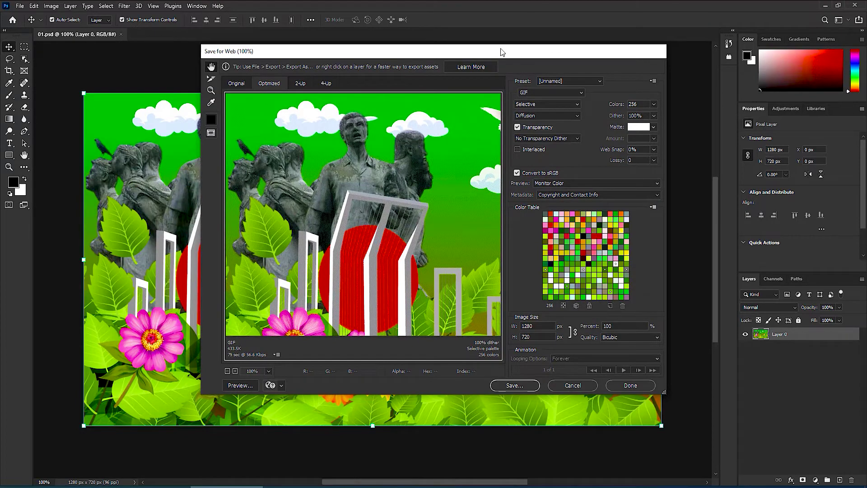
pyautogui.moveTo(492, 54); pyautogui.dragTo(520, 80)
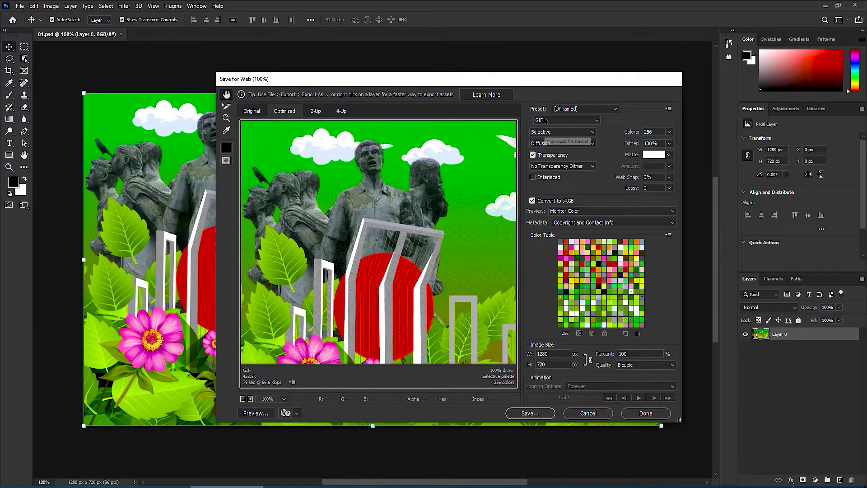
pyautogui.click(601, 110)
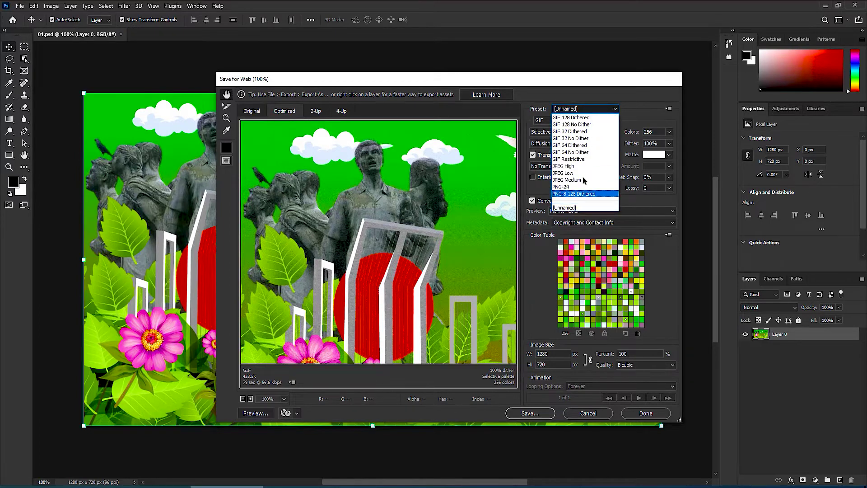
pyautogui.click(566, 166)
# - Confirm the preset stays JPEG High with JPEG format at High quality
pyautogui.click(584, 108)
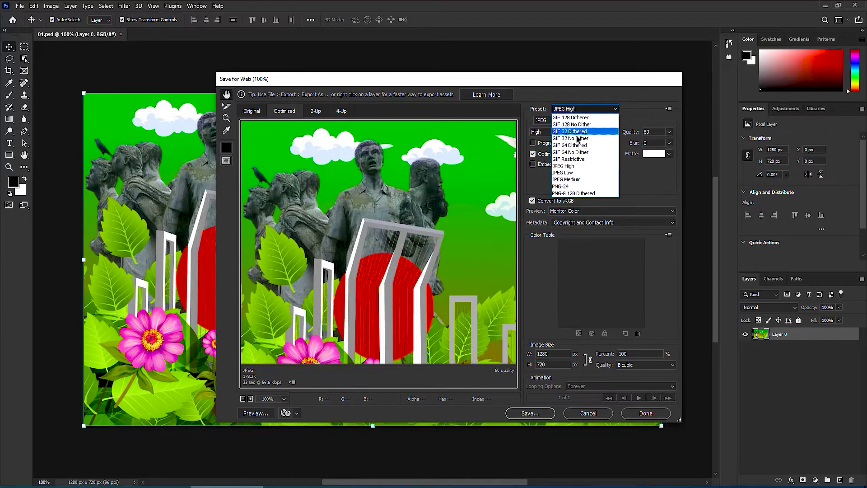
pyautogui.click(586, 109)
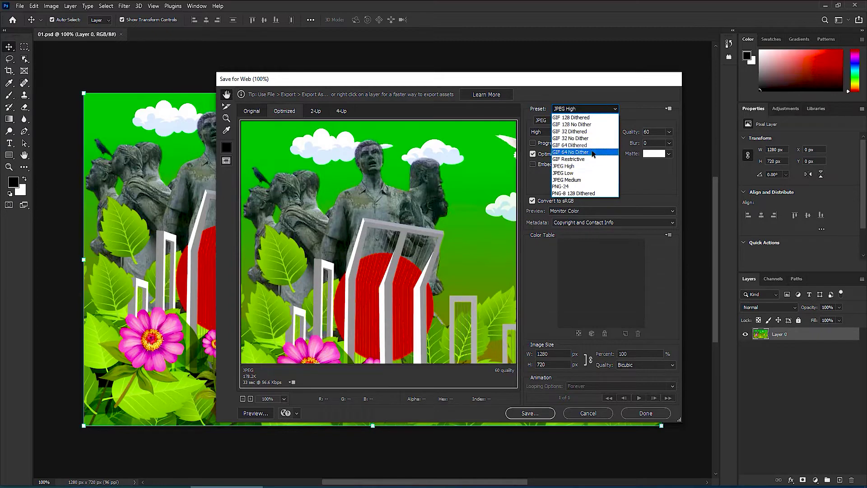
pyautogui.click(621, 104)
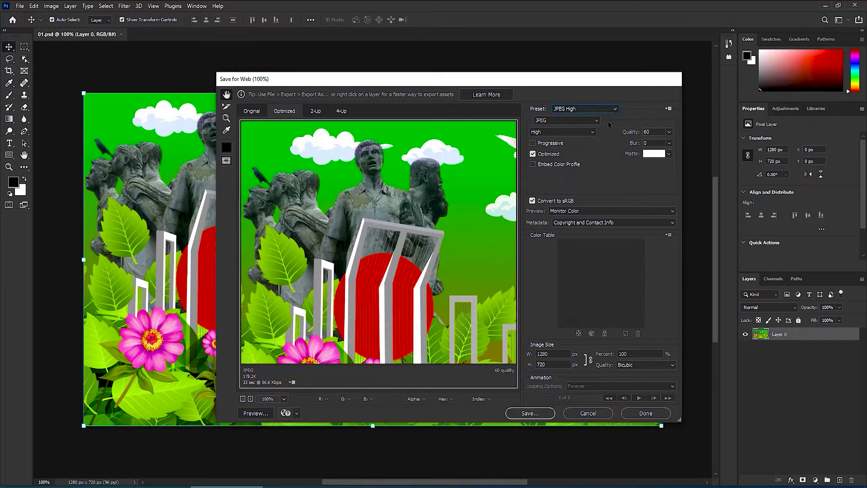
pyautogui.click(555, 120)
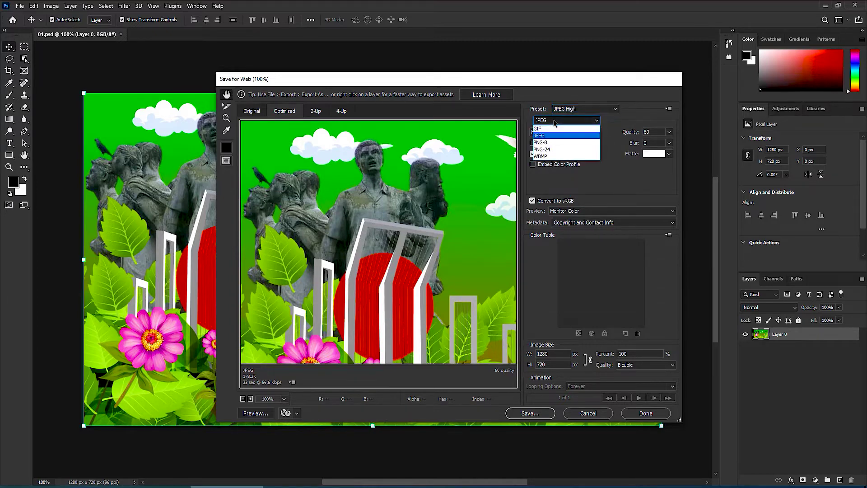
pyautogui.click(551, 186)
pyautogui.click(568, 132)
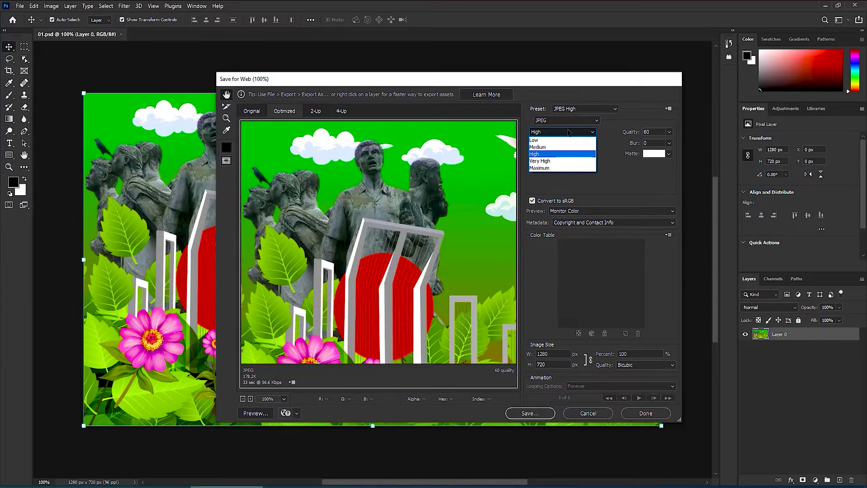
pyautogui.click(576, 122)
pyautogui.click(571, 126)
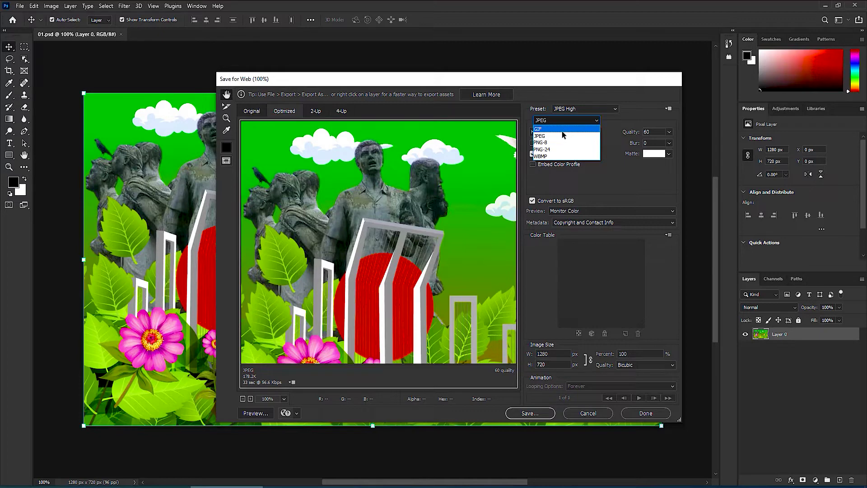
pyautogui.click(559, 136)
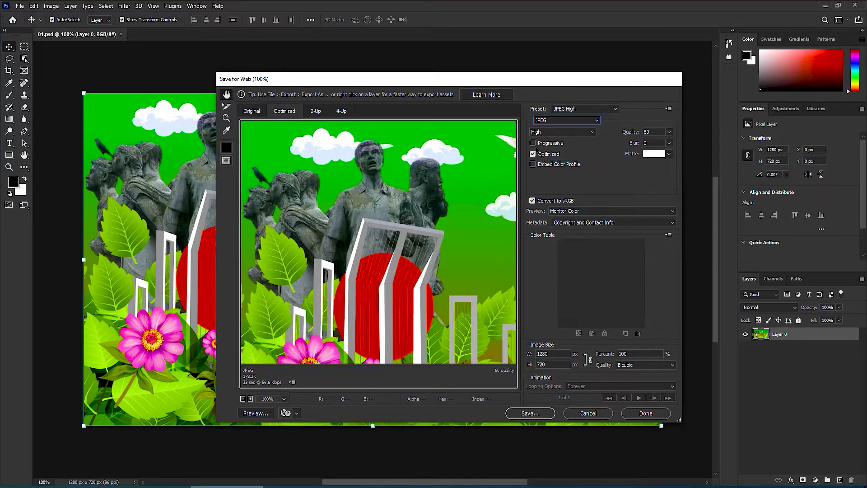
# - Enable Progressive, Optimized and Embed Color Profile for the JPEG export
pyautogui.click(533, 143)
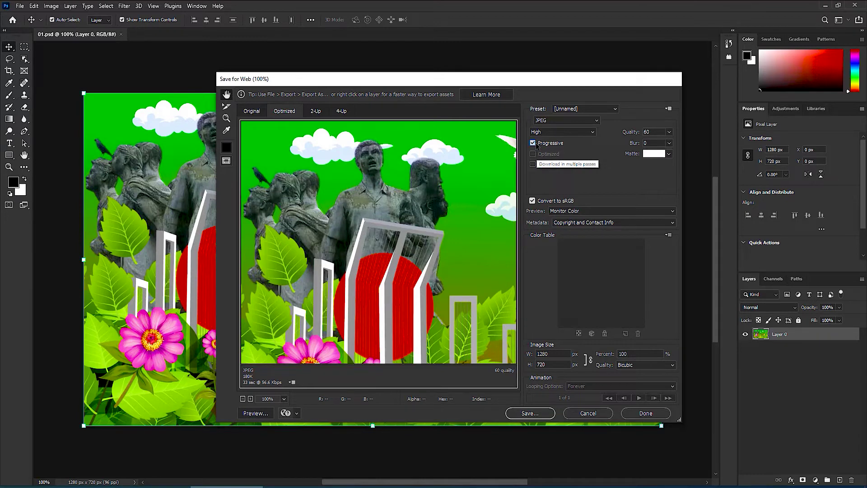
pyautogui.click(533, 143)
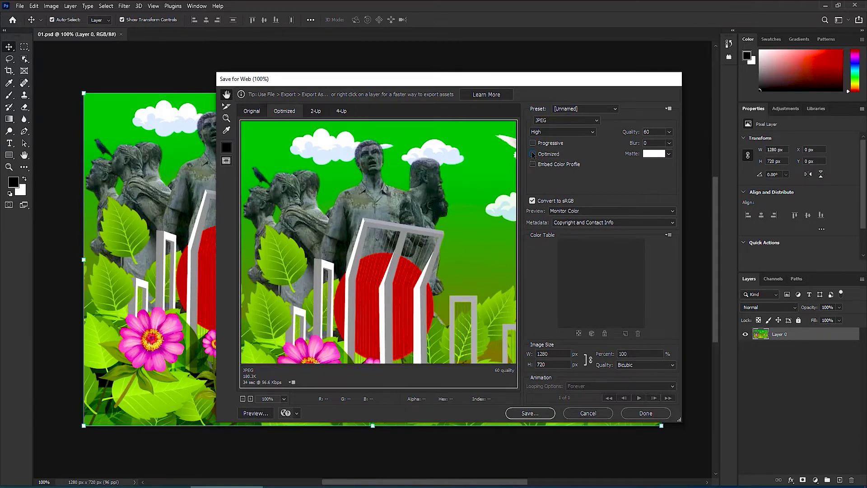
pyautogui.click(533, 154)
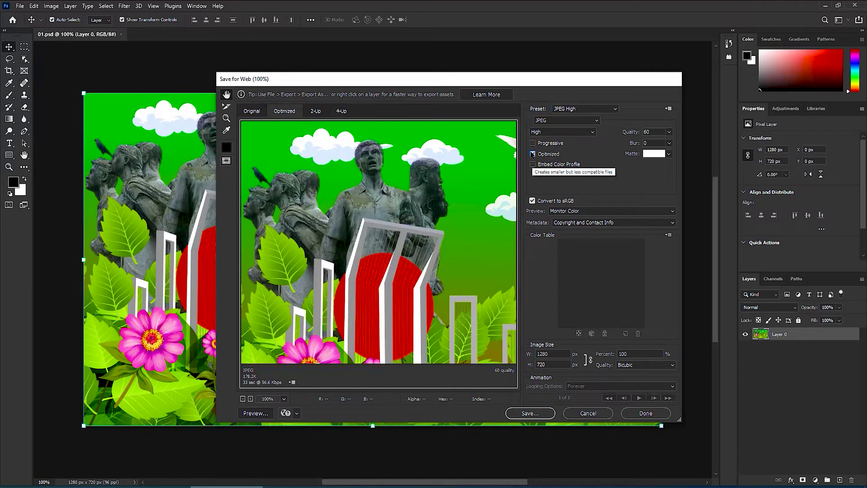
pyautogui.click(533, 154)
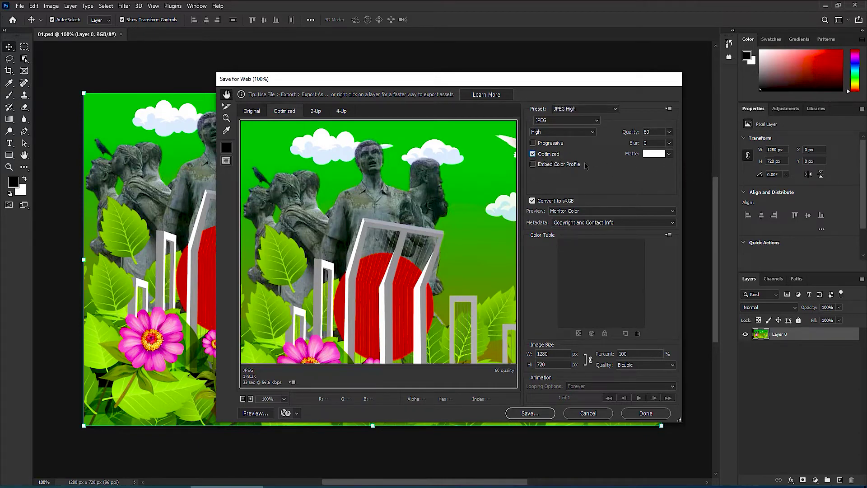
pyautogui.click(568, 165)
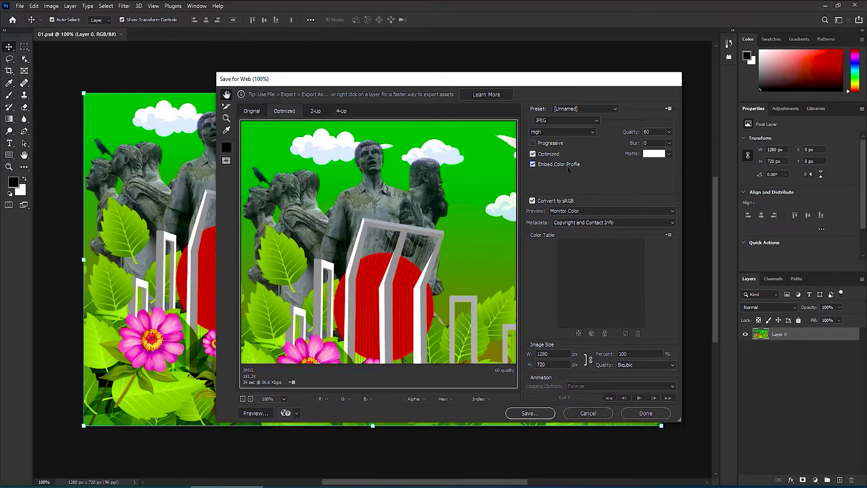
pyautogui.click(544, 143)
# - Raise the JPEG quality slider to 100 and view the Preview colour options
pyautogui.click(669, 132)
pyautogui.moveTo(652, 143); pyautogui.dragTo(676, 144)
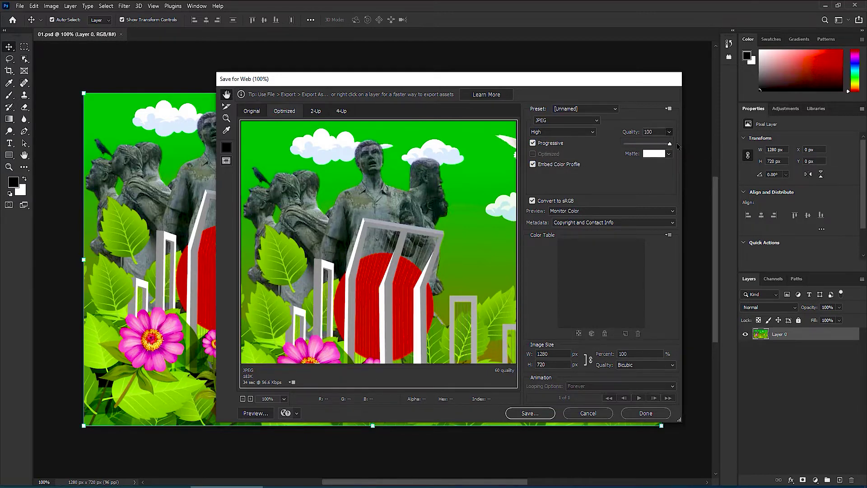
pyautogui.click(640, 170)
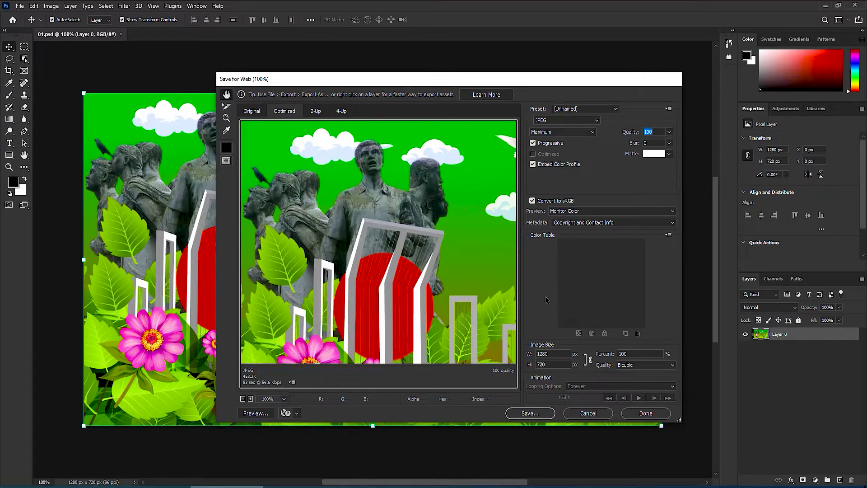
pyautogui.click(625, 212)
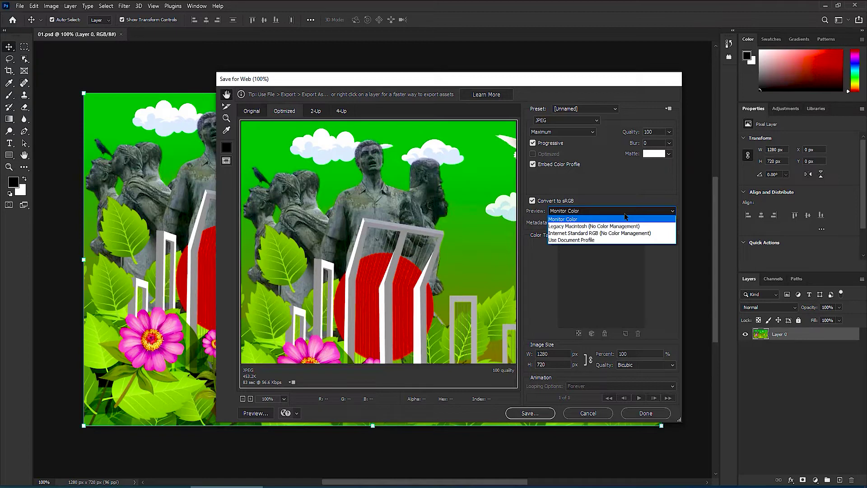
# - Keep Monitor Color as the preview colour setting
pyautogui.click(622, 197)
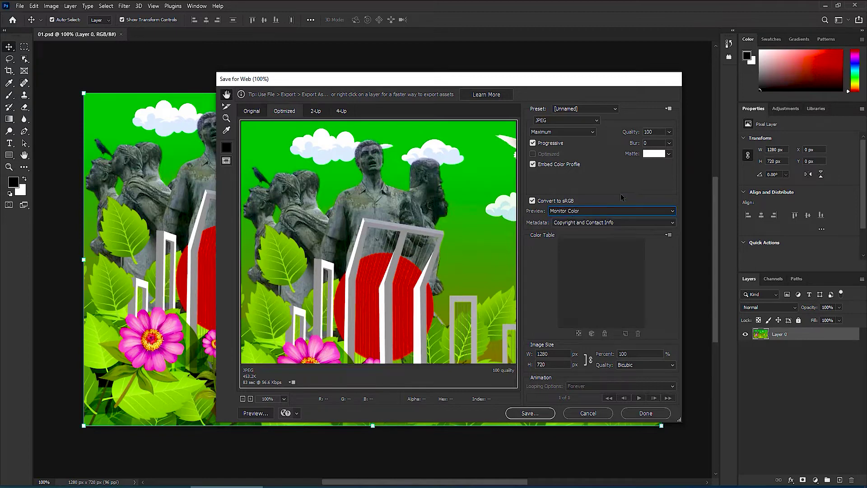
pyautogui.click(578, 212)
pyautogui.click(571, 209)
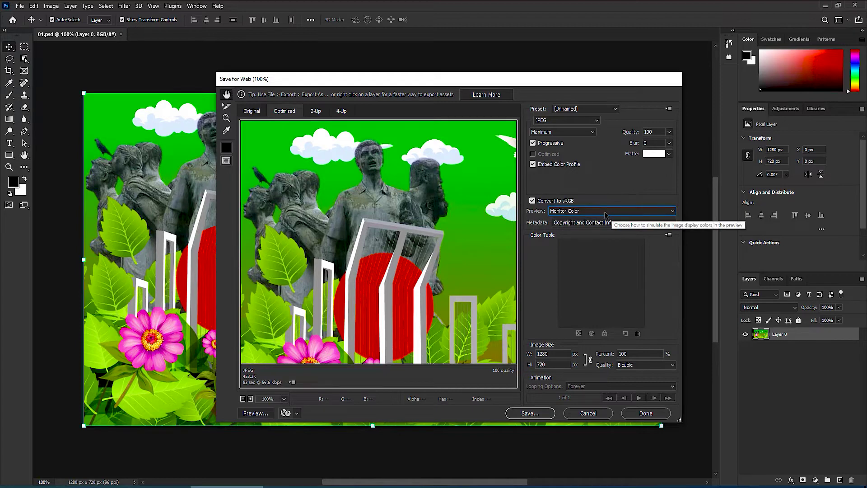
pyautogui.click(605, 211)
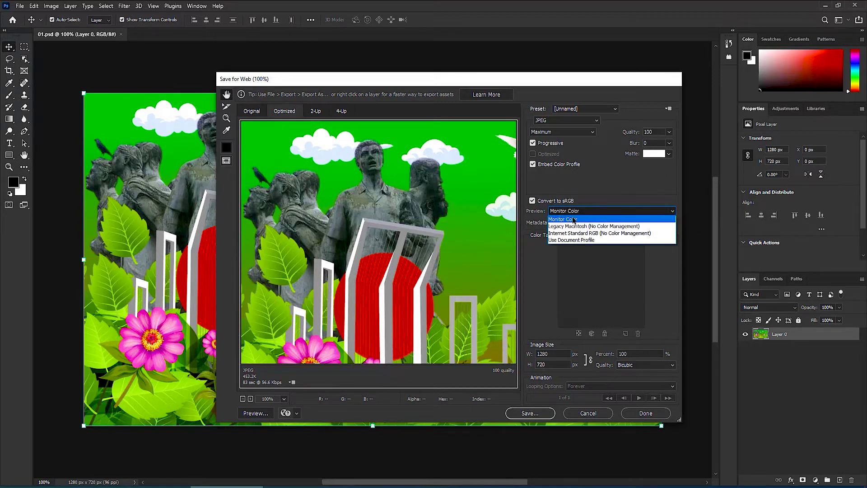
pyautogui.click(616, 220)
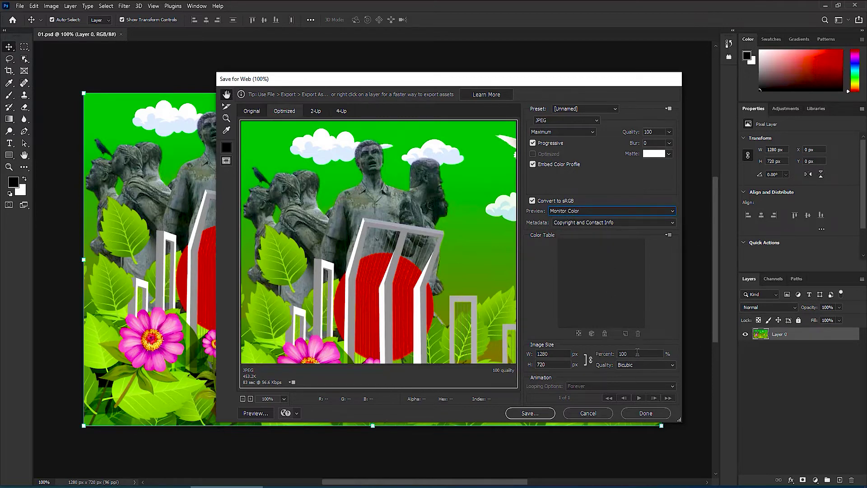
# - Scale the JPEG export to 200% (2560×1440) and proceed to save it
pyautogui.moveTo(637, 352); pyautogui.dragTo(616, 355)
pyautogui.write('200')
pyautogui.click(574, 120)
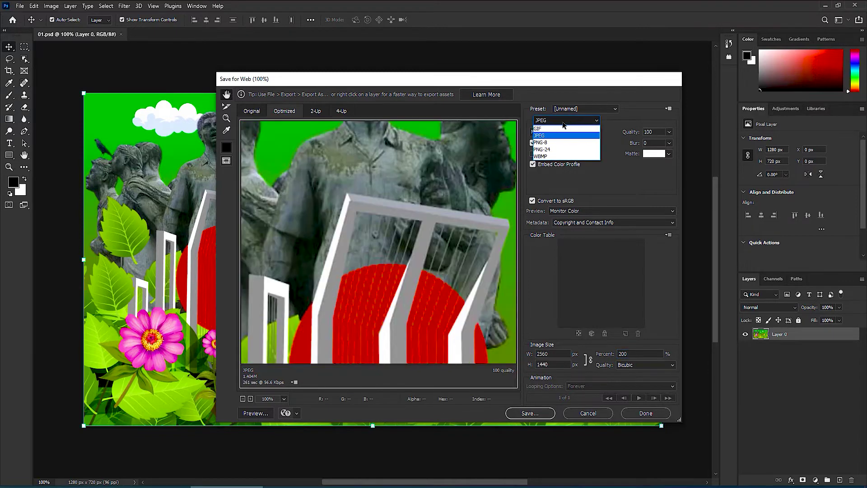
pyautogui.click(630, 170)
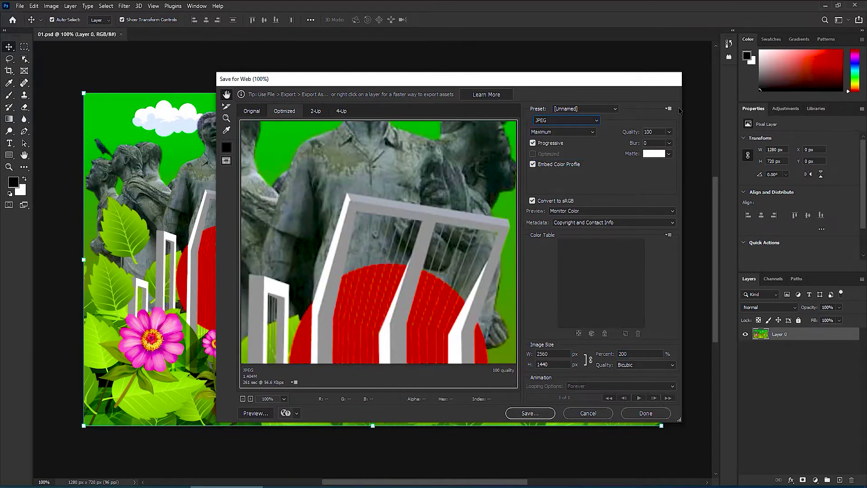
pyautogui.click(540, 414)
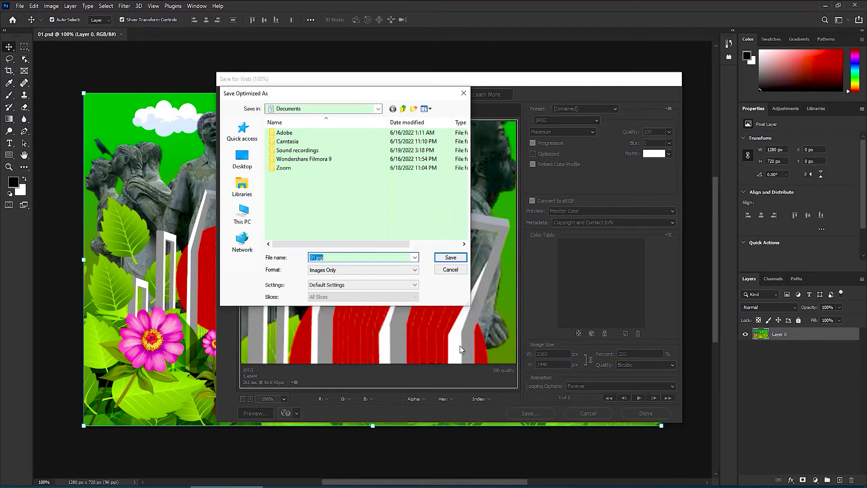
# - Save the optimized JPEG as 02 in the Desktop's Photoshop Save System folder
pyautogui.click(242, 158)
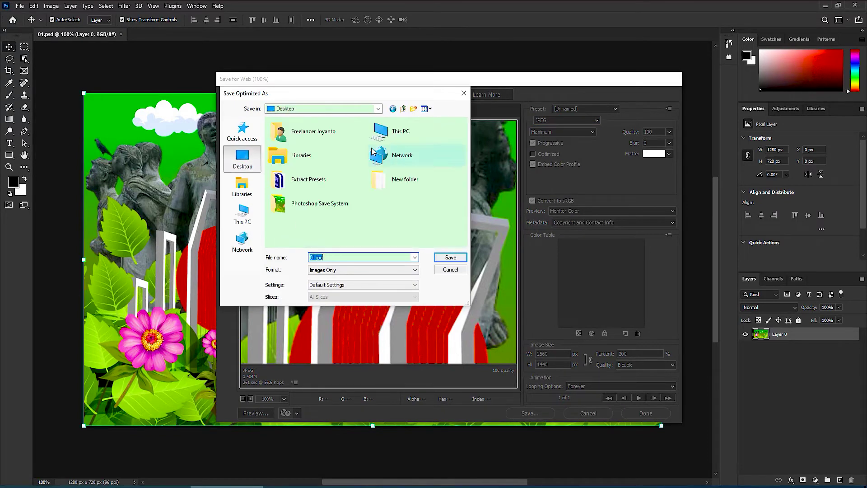
pyautogui.doubleClick(322, 207)
pyautogui.doubleClick(343, 257)
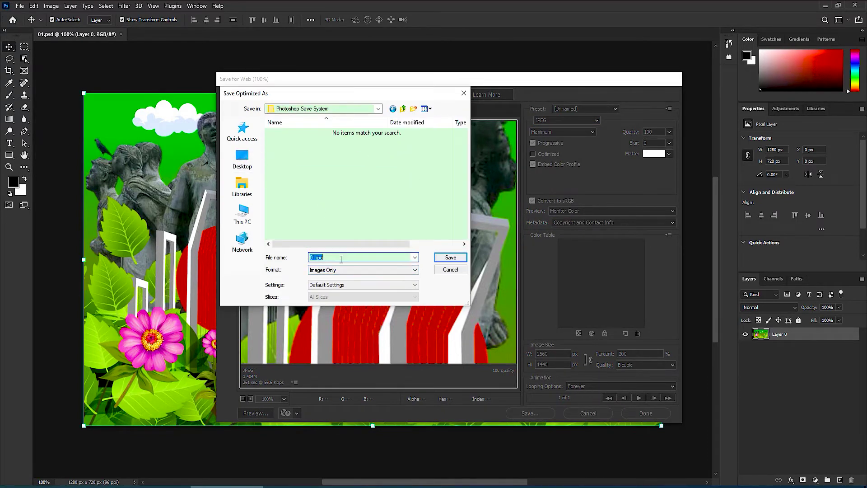
pyautogui.write('02')
pyautogui.click(451, 257)
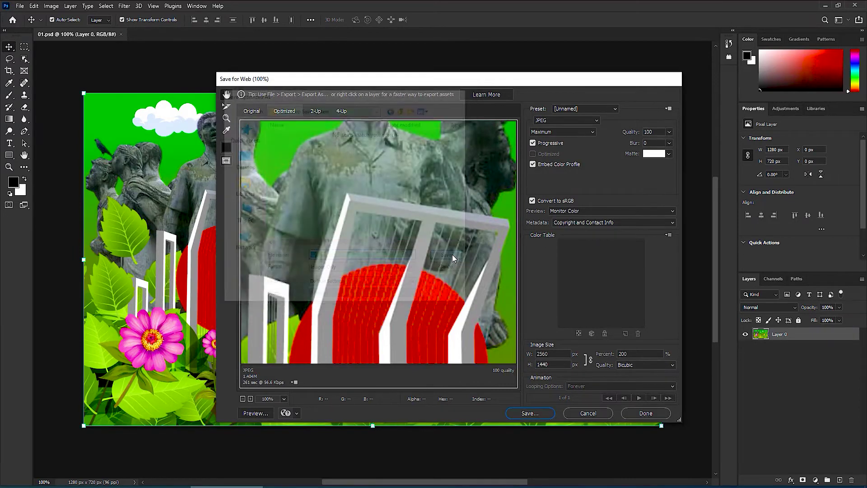
# - Reopen Save for Web (Legacy) and list its export format choices
pyautogui.click(20, 6)
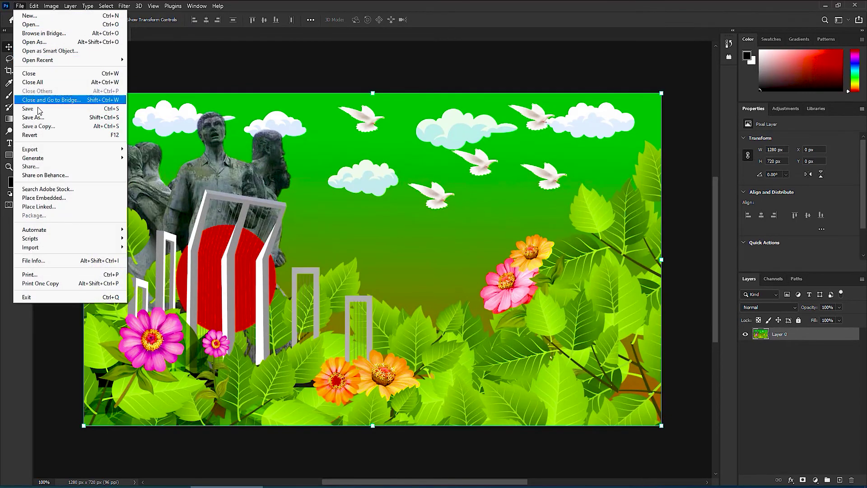
pyautogui.moveTo(29, 149)
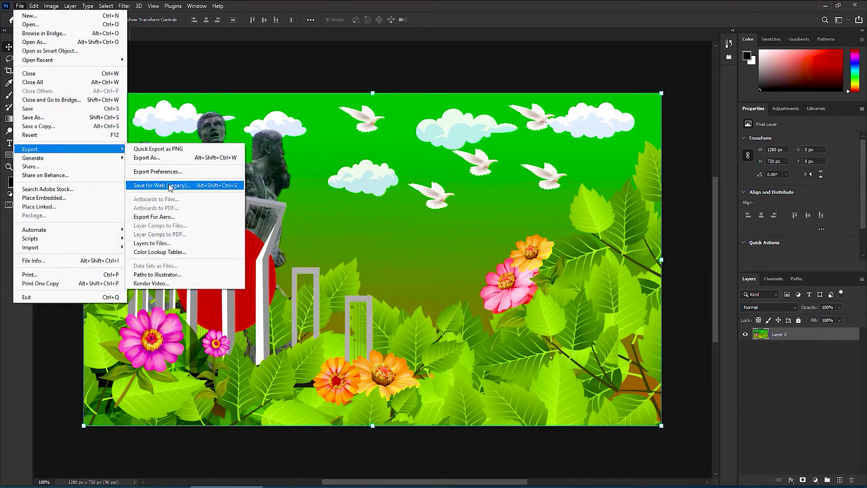
pyautogui.click(170, 187)
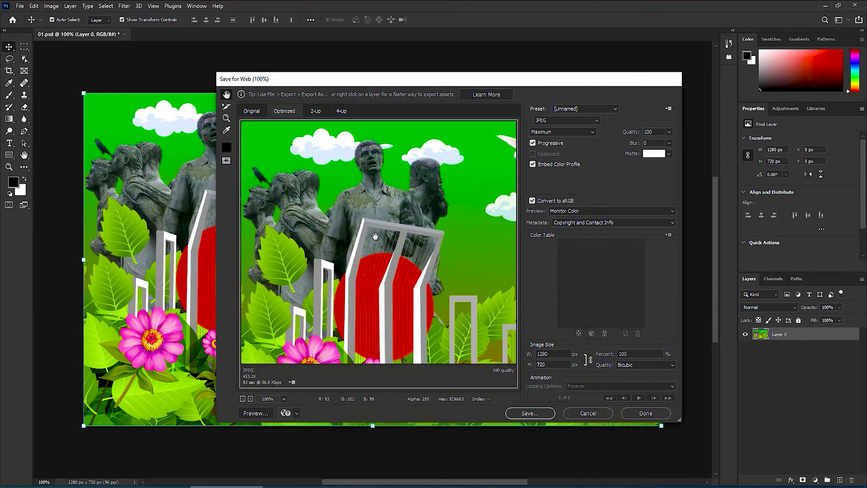
pyautogui.click(557, 125)
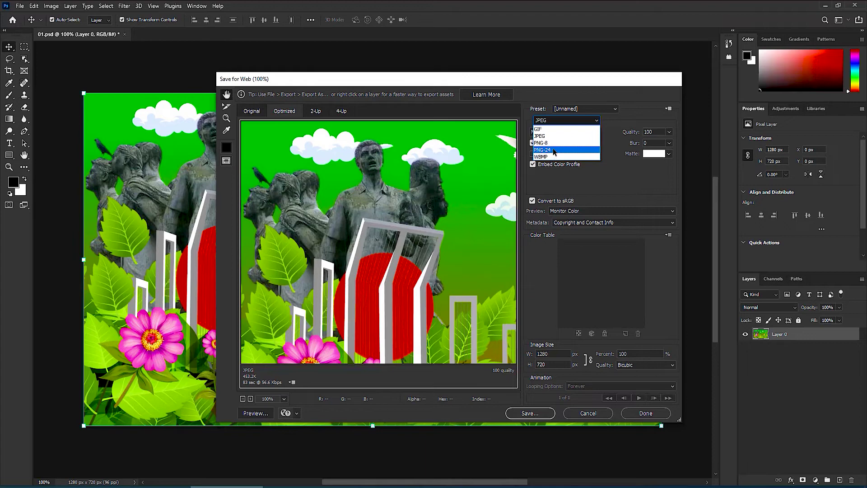
# - Set the web export to PNG-24 with Transparency off, Interlaced and Embed Color Profile on, and open the Matte options
pyautogui.click(555, 150)
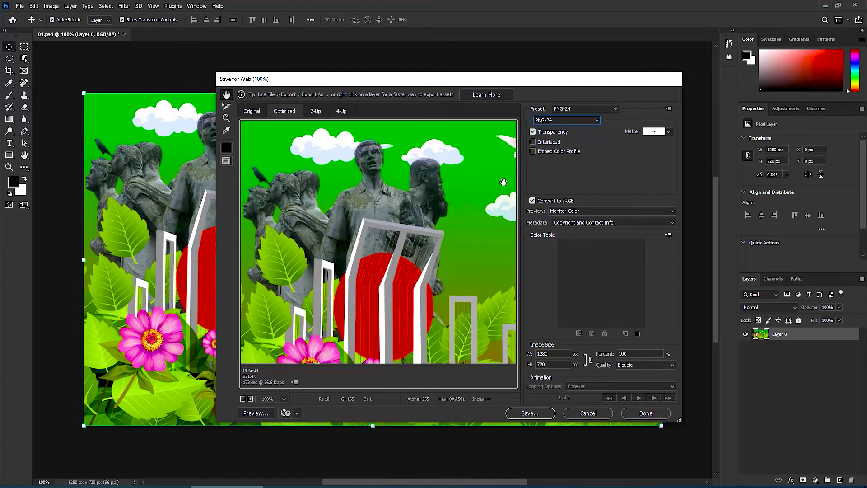
pyautogui.click(551, 132)
pyautogui.click(551, 132)
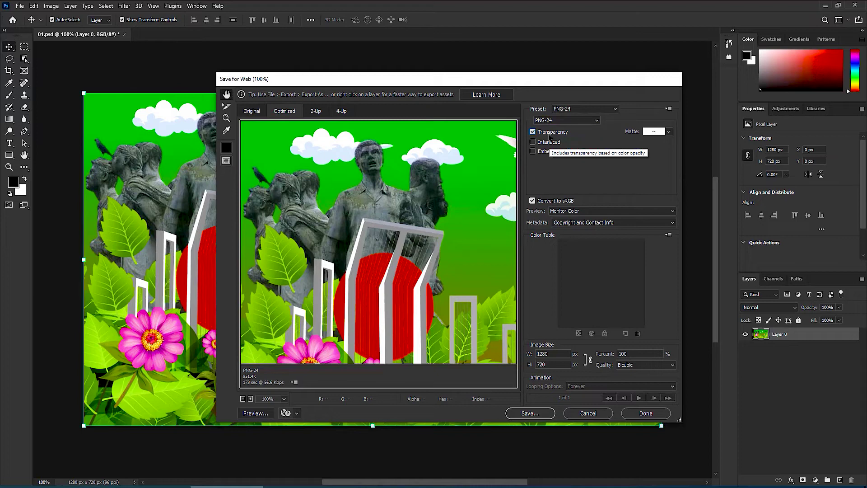
pyautogui.click(550, 133)
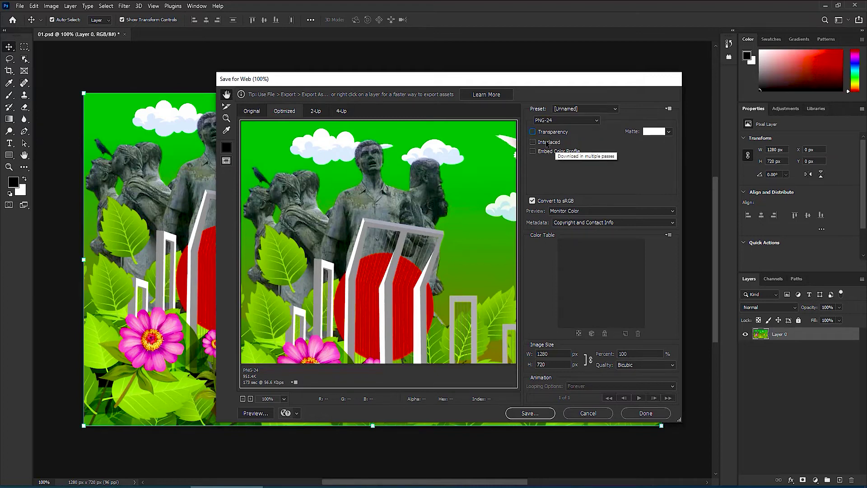
pyautogui.click(547, 142)
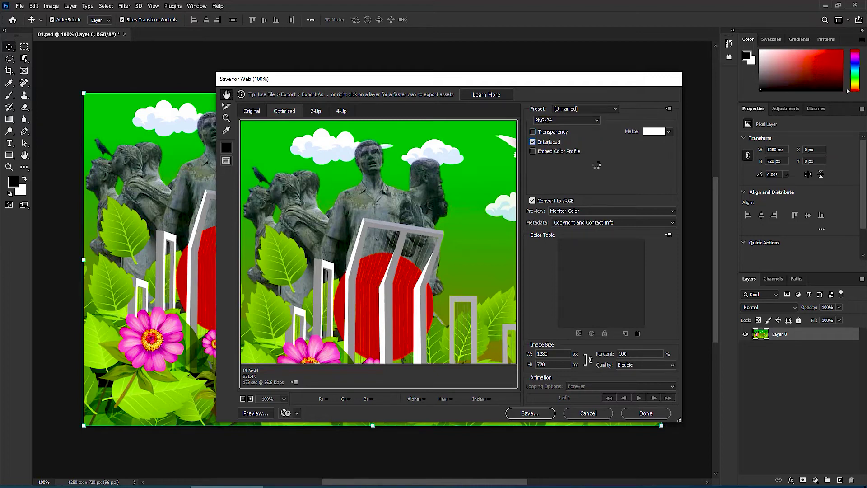
pyautogui.click(544, 152)
pyautogui.click(668, 132)
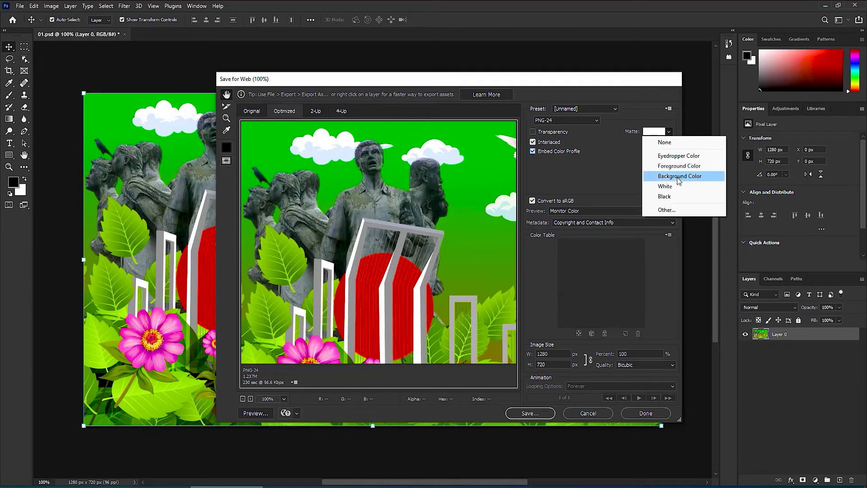
# - Try a cyan matte colour but cancel to keep white, then begin saving the PNG-24
pyautogui.click(666, 210)
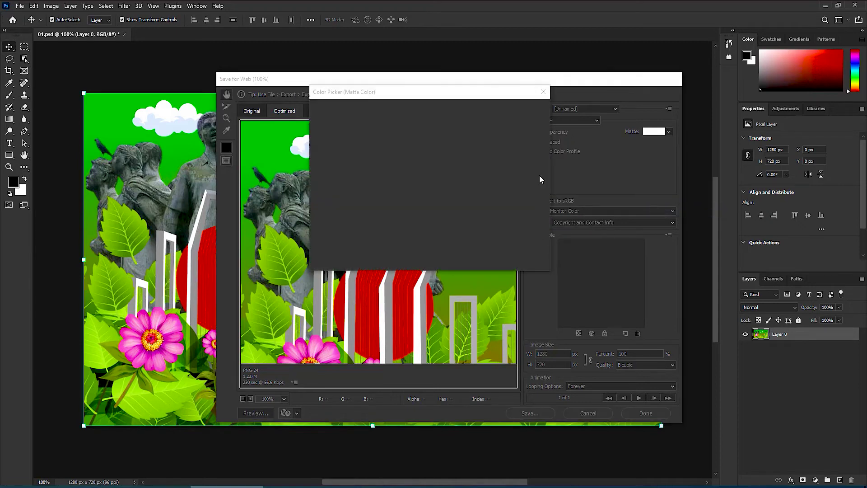
pyautogui.moveTo(405, 95); pyautogui.dragTo(382, 152)
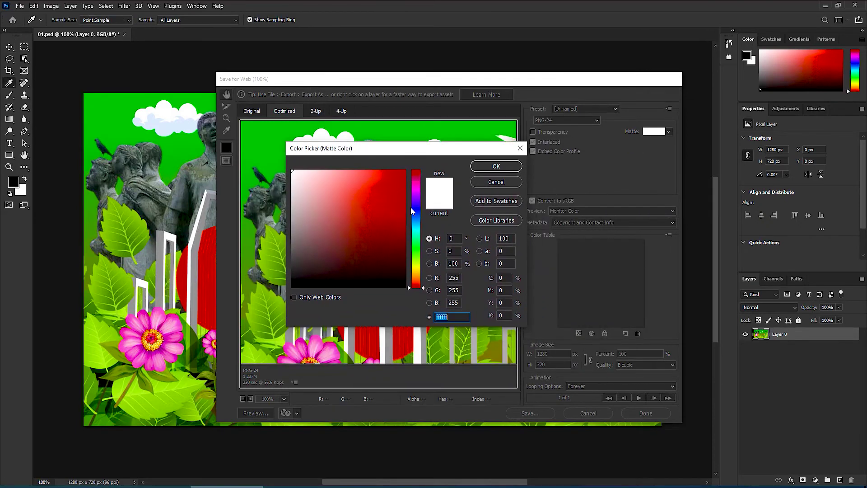
pyautogui.moveTo(413, 219); pyautogui.dragTo(413, 223)
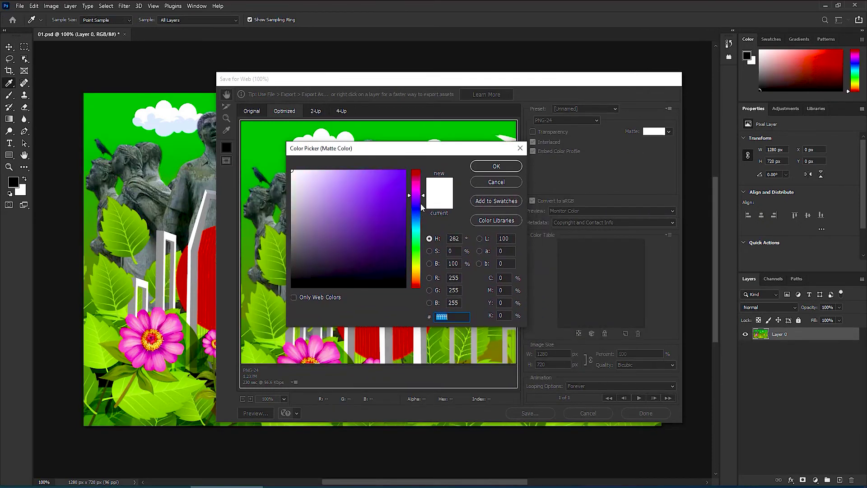
pyautogui.click(497, 182)
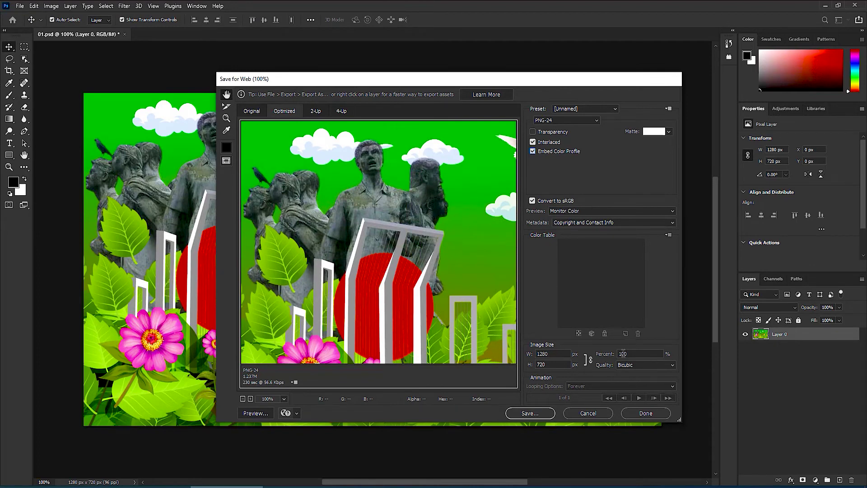
pyautogui.click(530, 414)
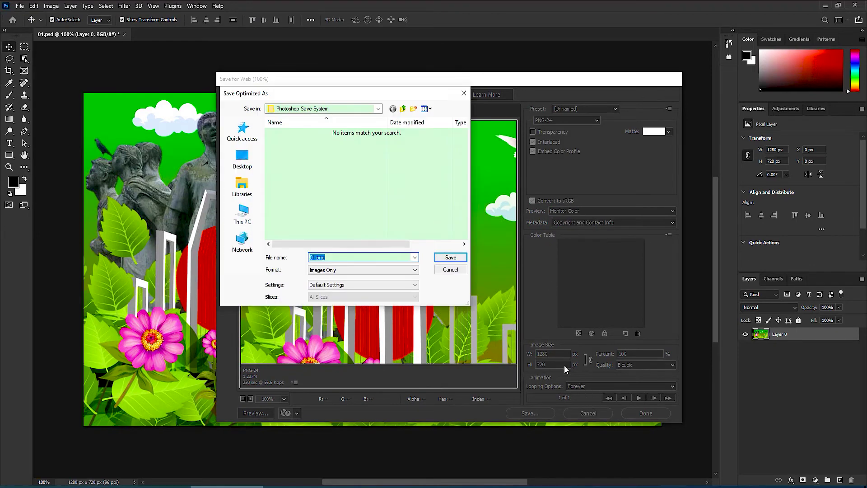
# - Save the PNG as 03 in the Desktop's Photoshop Save System folder
pyautogui.click(256, 163)
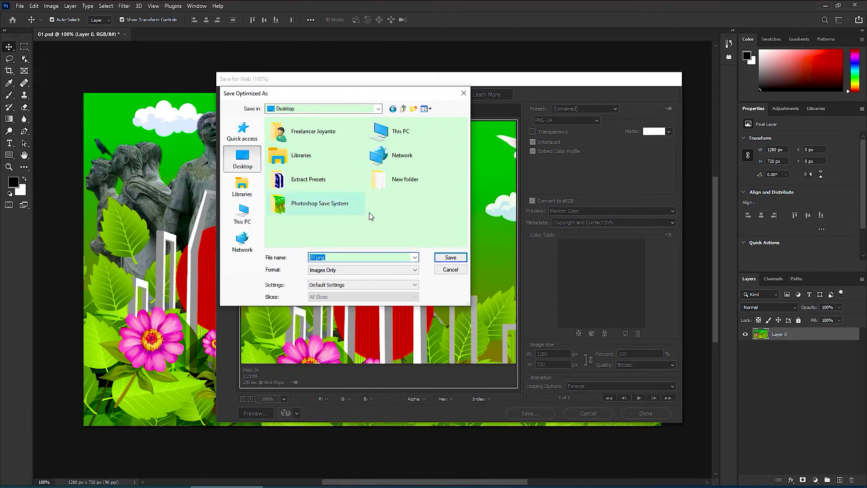
pyautogui.doubleClick(322, 206)
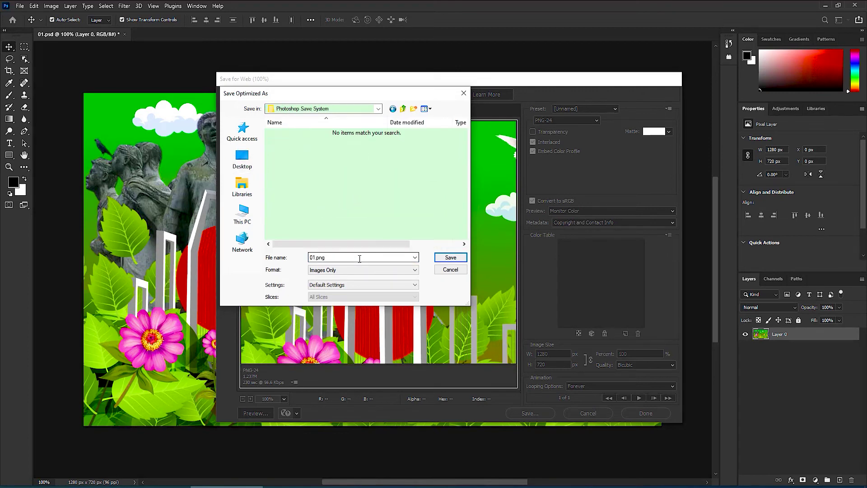
pyautogui.write('03')
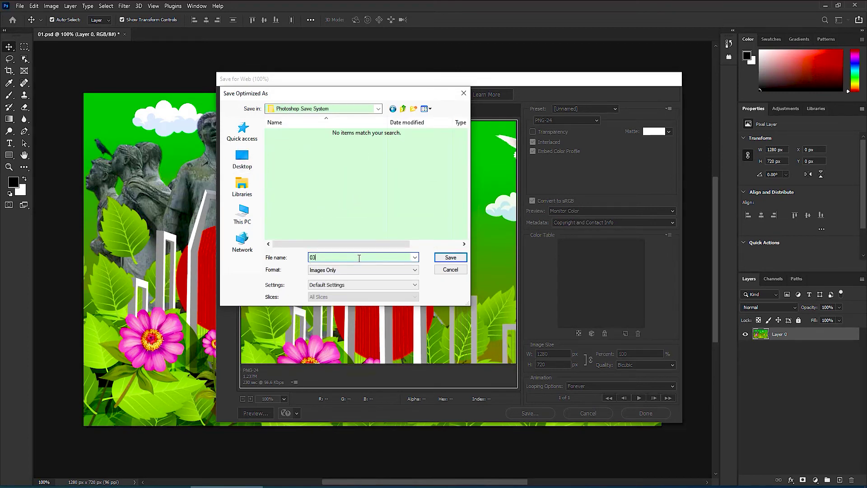
pyautogui.click(451, 258)
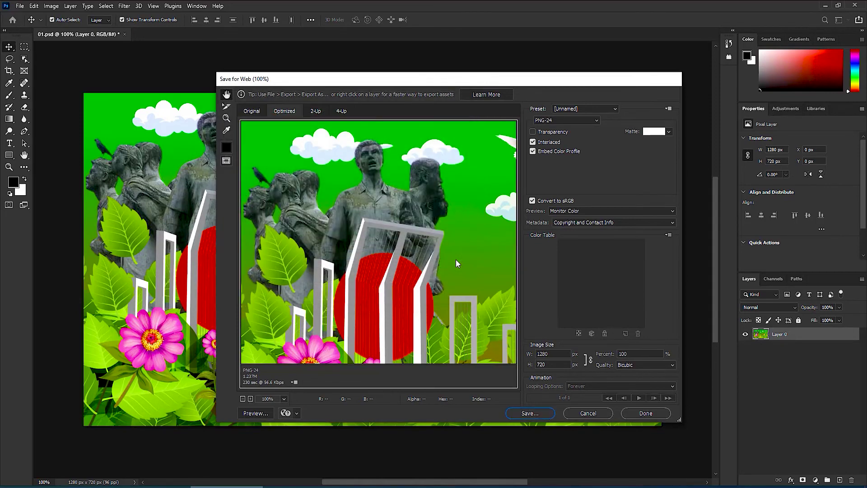